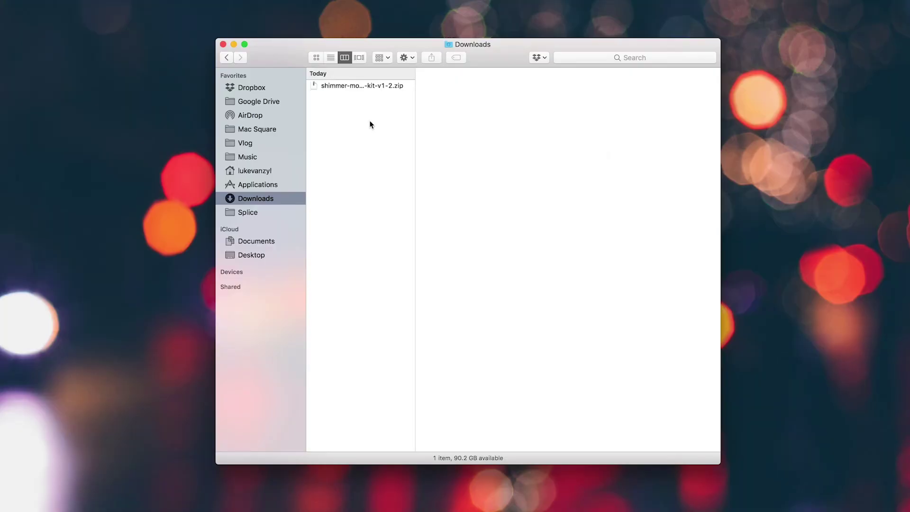
Unzip shimmer-motion-kit-v1-2.zip from Downloads into its own folder.
{"action": "double_click", "coordinate": [386, 86]}
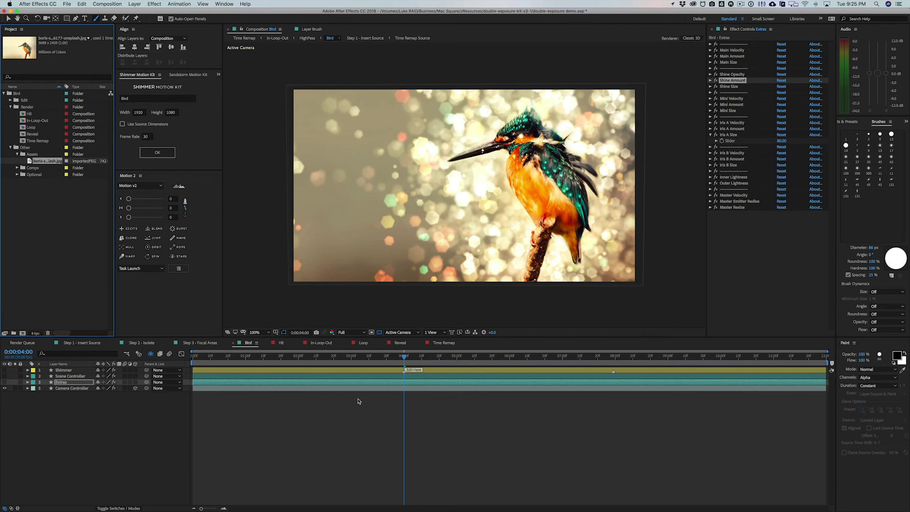
Rename the kit setup from Bird to Portrait, keeping 1920×1080 at 30 fps.
{"action": "left_click", "coordinate": [359, 401]}
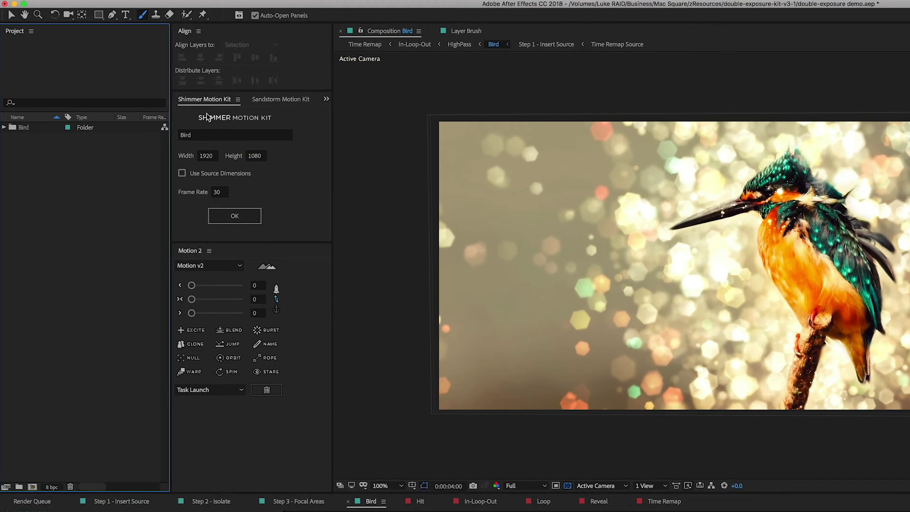
{"action": "double_click", "coordinate": [185, 134]}
{"action": "key", "text": "BackSpace"}
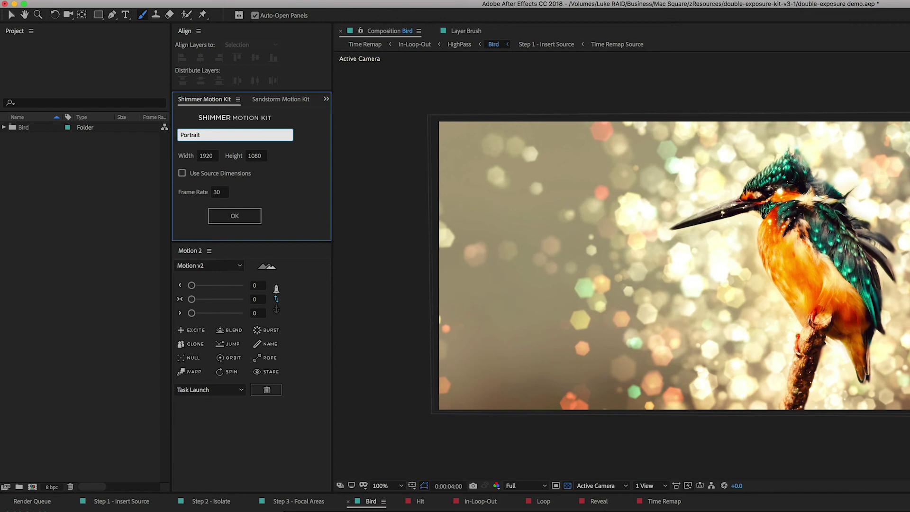
{"action": "left_click", "coordinate": [209, 157]}
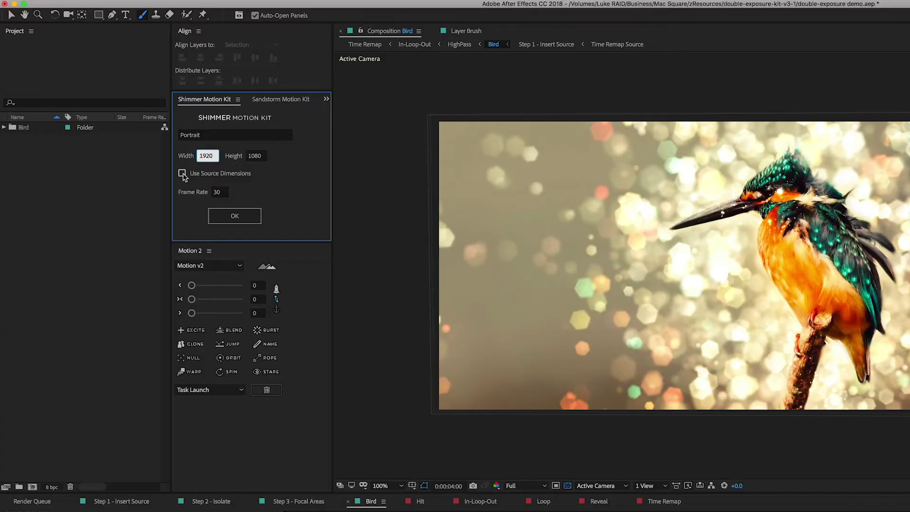
Create the Portrait setup with the woman-in-tunnel photo as its source image.
{"action": "left_click", "coordinate": [182, 173]}
{"action": "left_click", "coordinate": [235, 217]}
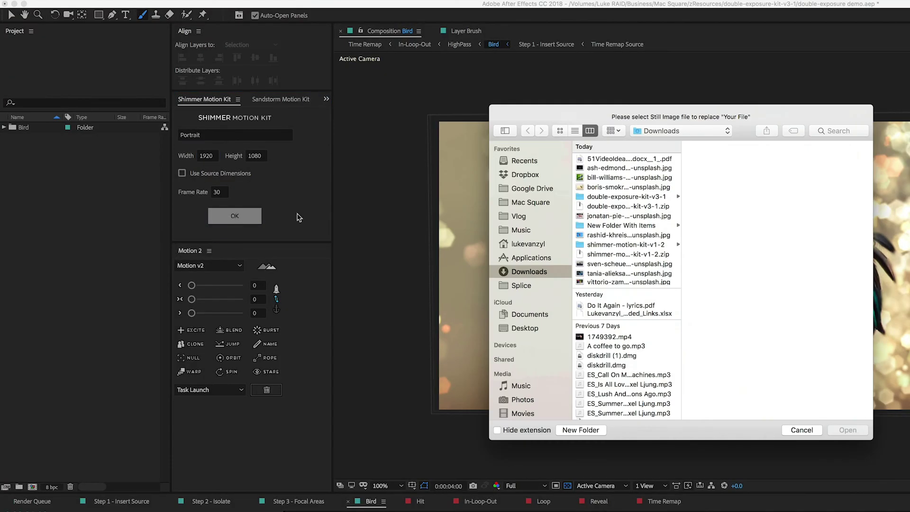
{"action": "left_click", "coordinate": [597, 216]}
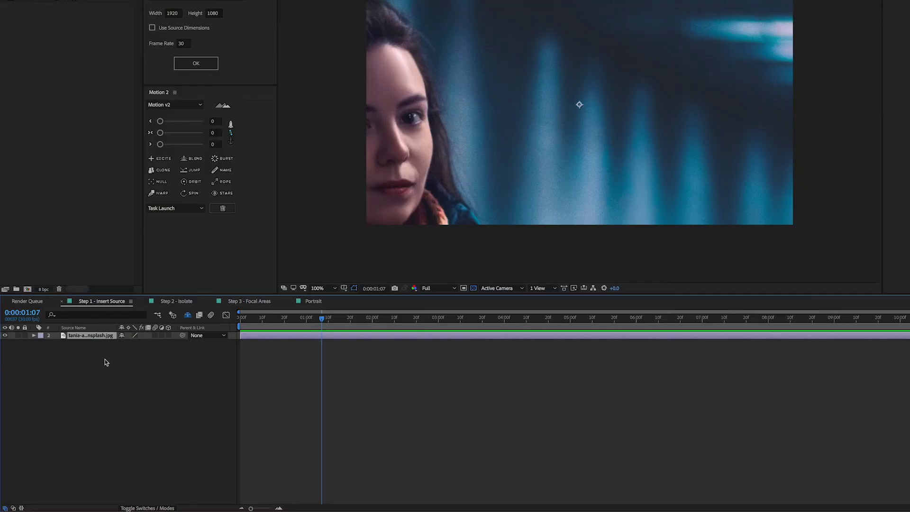
Scale the photo to 89%, raise its Position Y to 448, and open Step 2 - Isolate.
{"action": "left_click_drag", "start_coordinate": [129, 343], "coordinate": [97, 345]}
{"action": "key", "text": "p"}
{"action": "left_click", "coordinate": [158, 362]}
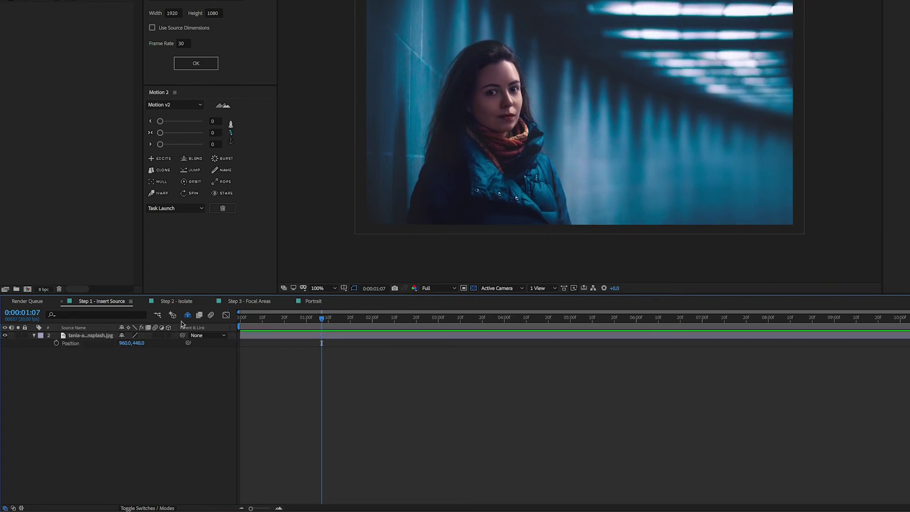
{"action": "left_click", "coordinate": [182, 302]}
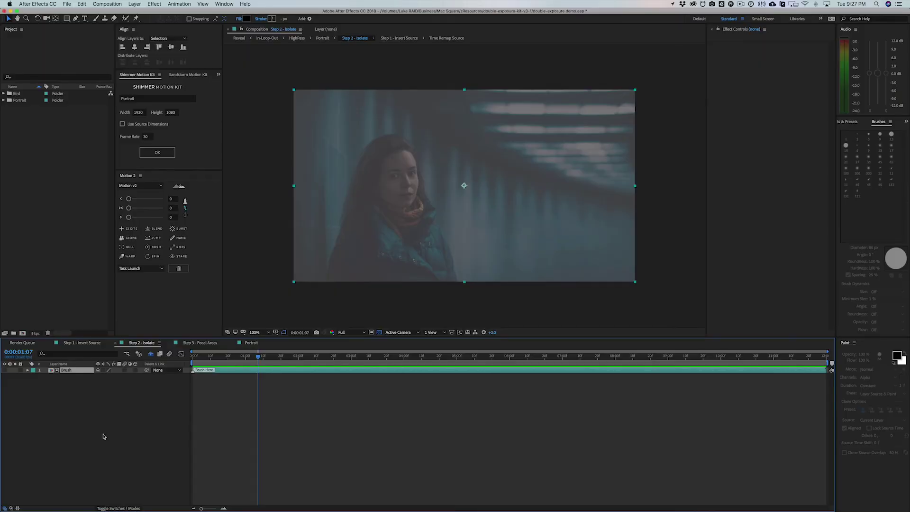
{"action": "key", "text": "super+b"}
Open the Brush layer and show painted areas as a more opaque red Alpha Overlay.
{"action": "double_click", "coordinate": [56, 372]}
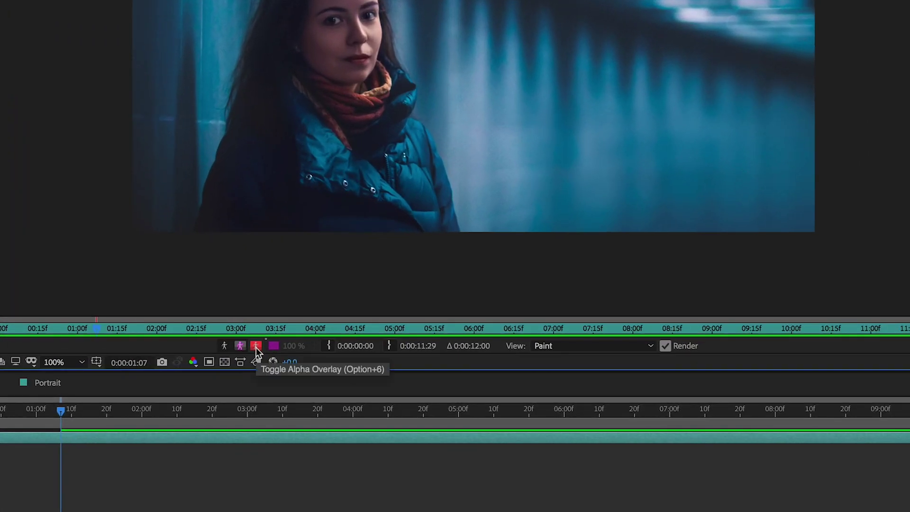
{"action": "left_click", "coordinate": [355, 325]}
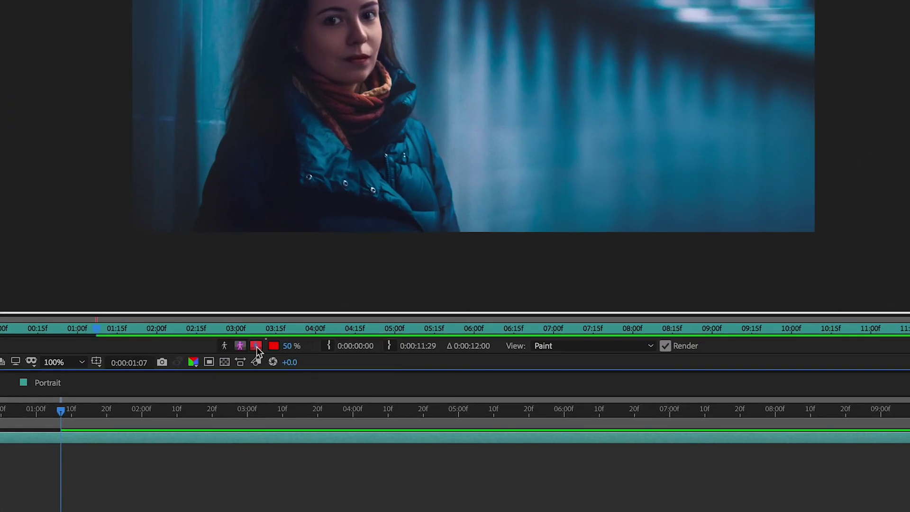
{"action": "left_click_drag", "start_coordinate": [287, 346], "coordinate": [346, 350]}
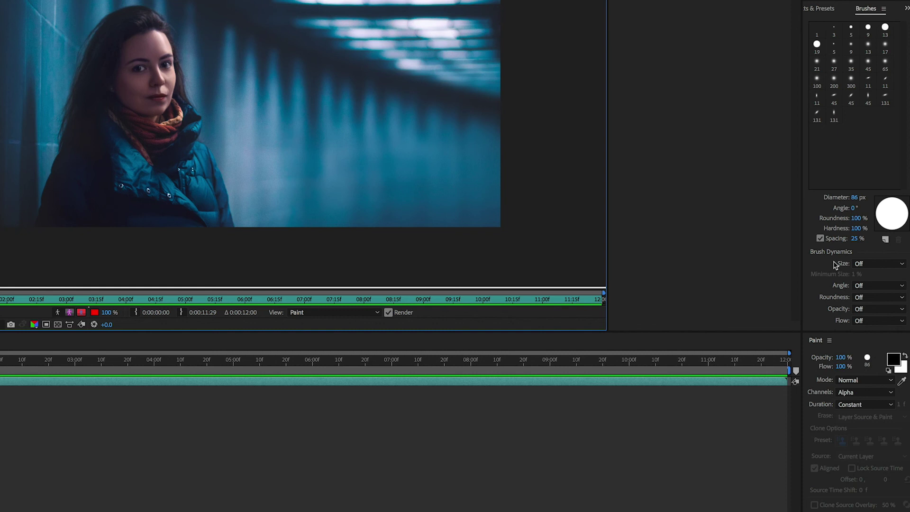
Set brush Hardness to 0% and paint a soft mask around the woman's head and body.
{"action": "left_click_drag", "start_coordinate": [856, 231], "coordinate": [777, 233]}
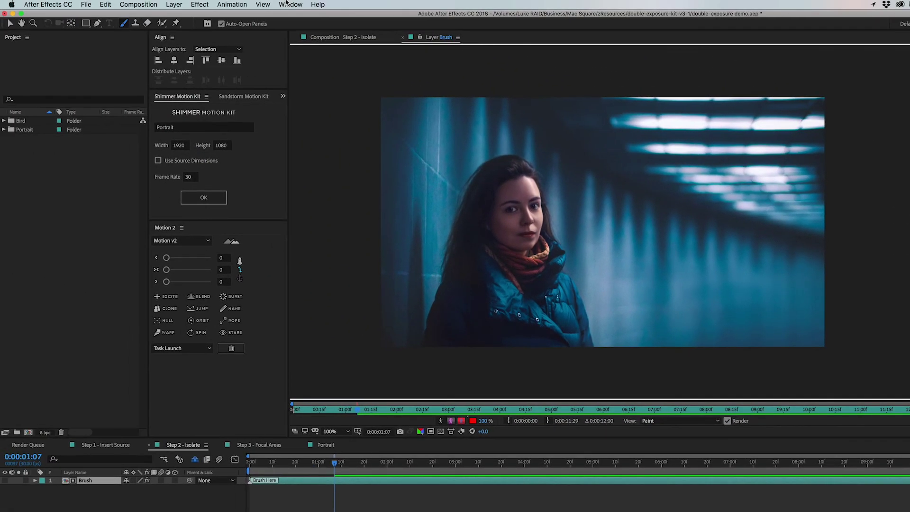
{"action": "left_click", "coordinate": [289, 4]}
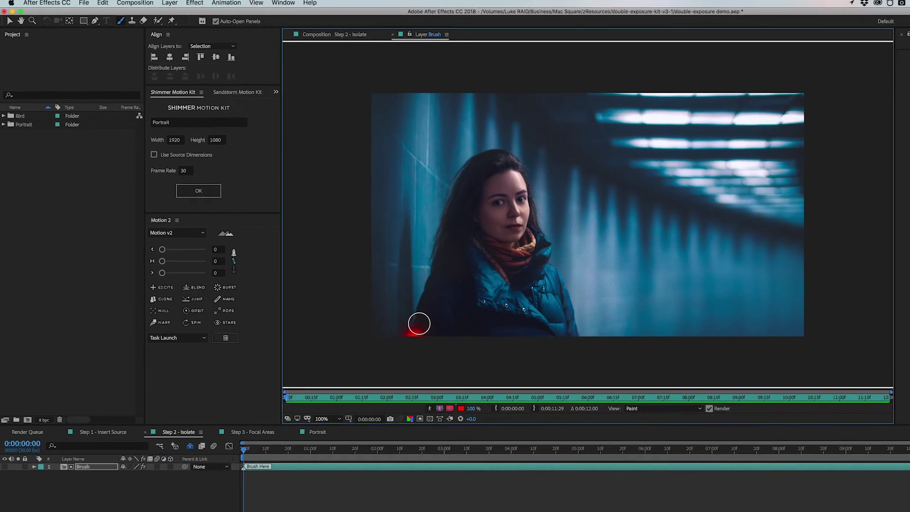
{"action": "mouse_move", "coordinate": [446, 336]}
{"action": "left_mouse_down"}
{"action": "mouse_move", "coordinate": [489, 177]}
{"action": "mouse_move", "coordinate": [532, 165]}
{"action": "left_mouse_up"}
{"action": "mouse_move", "coordinate": [458, 137]}
{"action": "left_mouse_down"}
{"action": "mouse_move", "coordinate": [512, 274]}
{"action": "mouse_move", "coordinate": [395, 287]}
{"action": "mouse_move", "coordinate": [431, 264]}
{"action": "mouse_move", "coordinate": [429, 239]}
{"action": "mouse_move", "coordinate": [441, 280]}
{"action": "mouse_move", "coordinate": [461, 221]}
{"action": "mouse_move", "coordinate": [439, 163]}
{"action": "mouse_move", "coordinate": [455, 155]}
{"action": "mouse_move", "coordinate": [467, 218]}
{"action": "mouse_move", "coordinate": [403, 278]}
{"action": "left_mouse_up"}
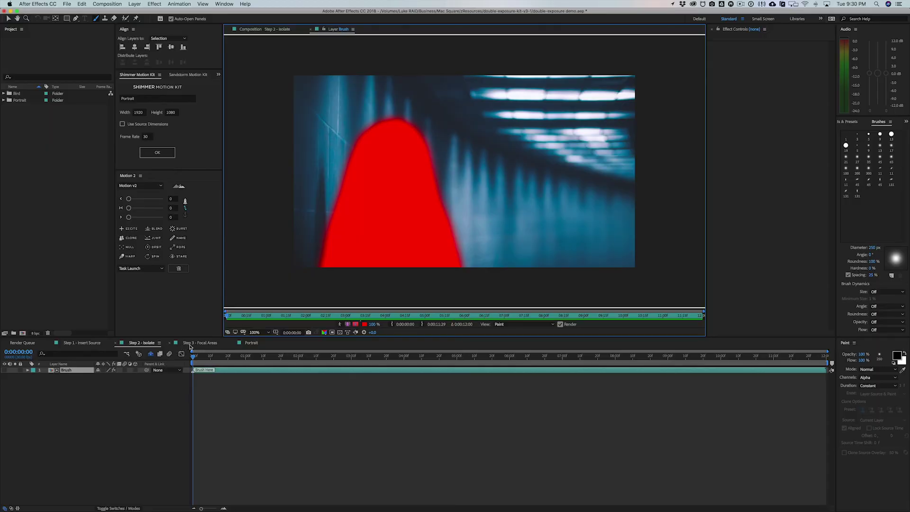
Go to 0:00:00:00 and paint a 250 px focal stroke from the woman's shoulder up beside her face.
{"action": "left_click", "coordinate": [249, 356]}
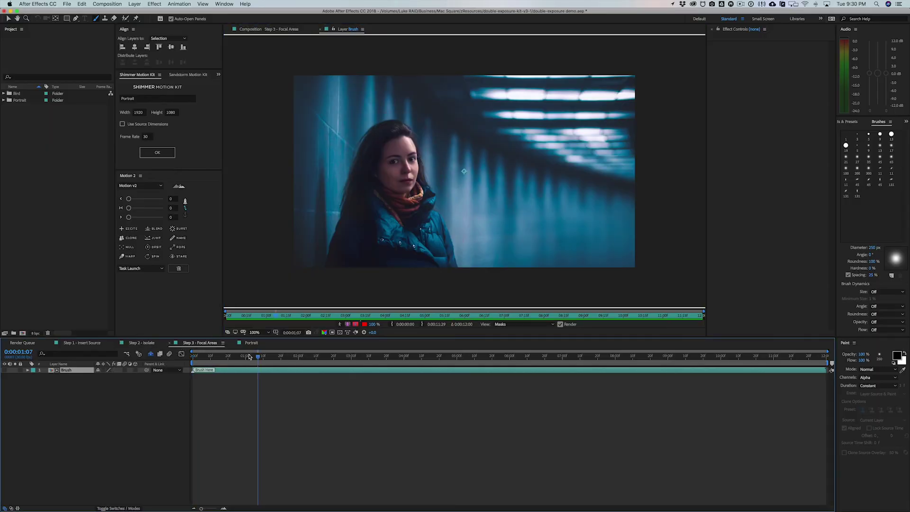
{"action": "left_click_drag", "start_coordinate": [258, 356], "coordinate": [181, 360]}
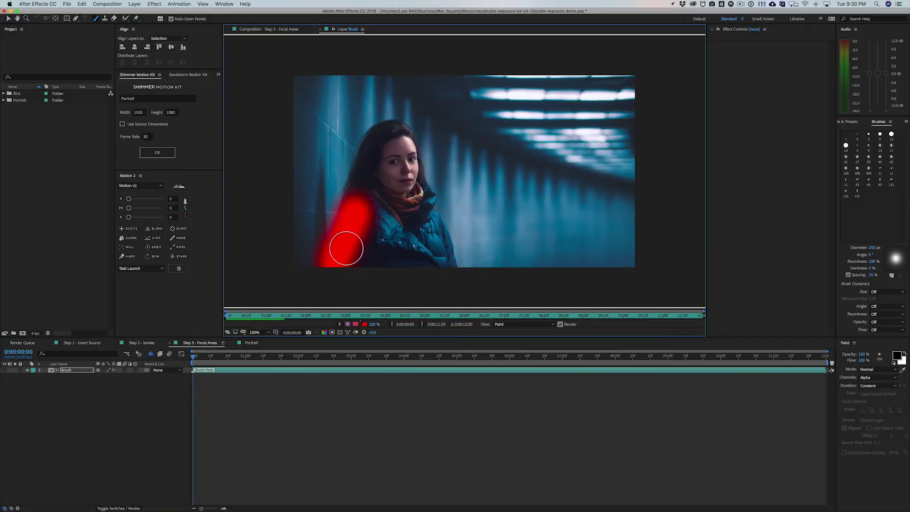
{"action": "left_click_drag", "start_coordinate": [352, 223], "coordinate": [365, 162]}
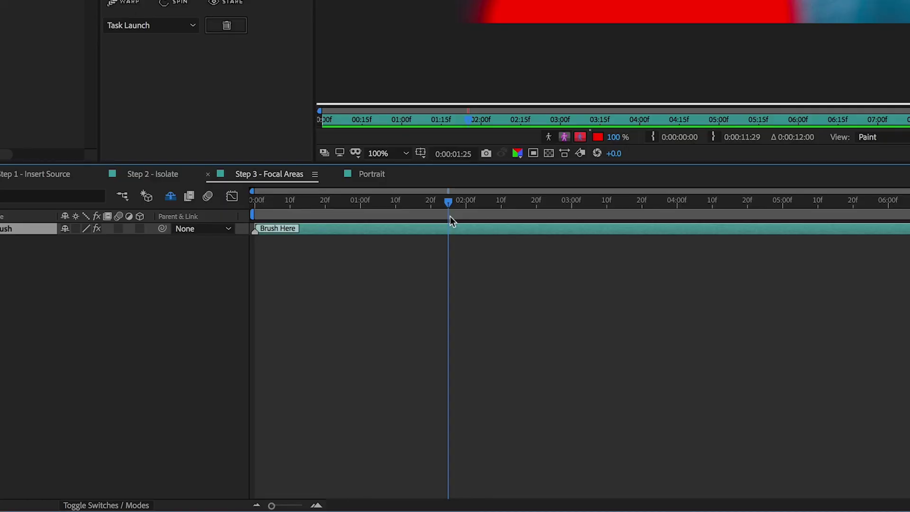
Open Portrait at 0:00:04:00 and select the Scene Controller, Extras and Camera Controller layers.
{"action": "left_click", "coordinate": [372, 174]}
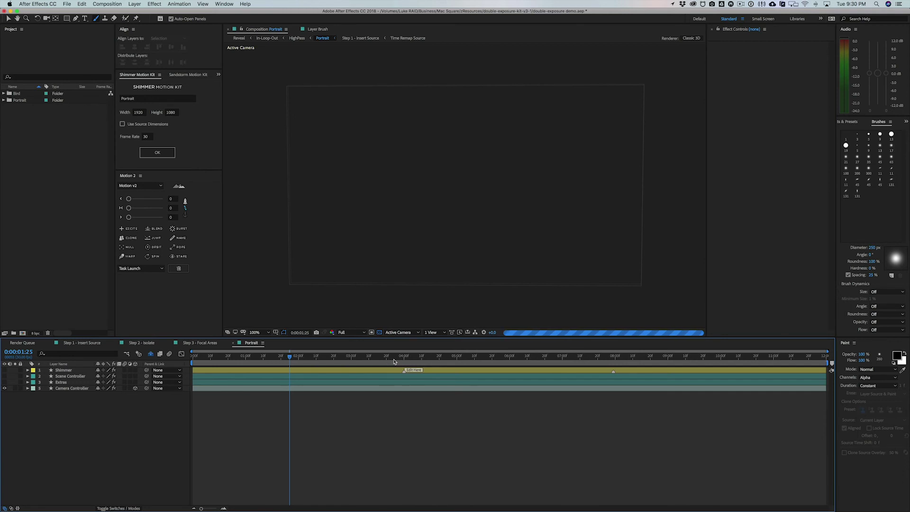
{"action": "left_click_drag", "start_coordinate": [393, 361], "coordinate": [404, 360]}
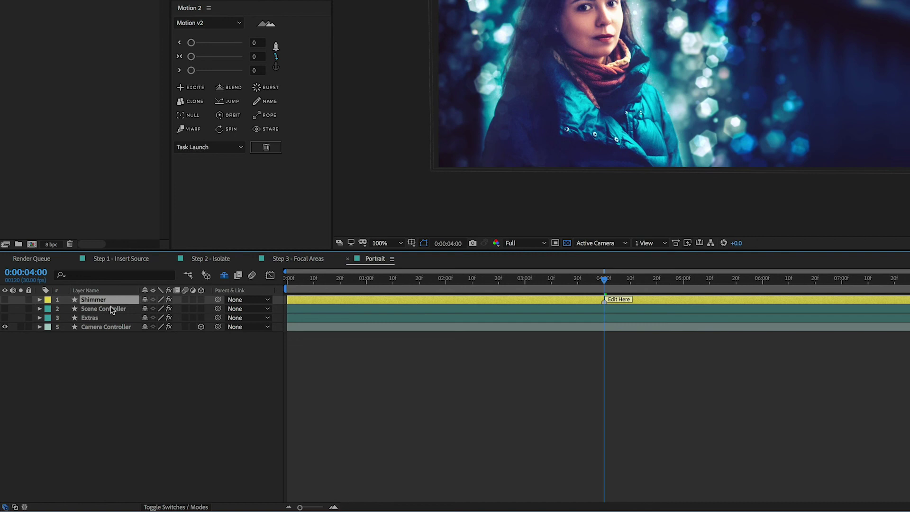
{"action": "left_click", "coordinate": [110, 310]}
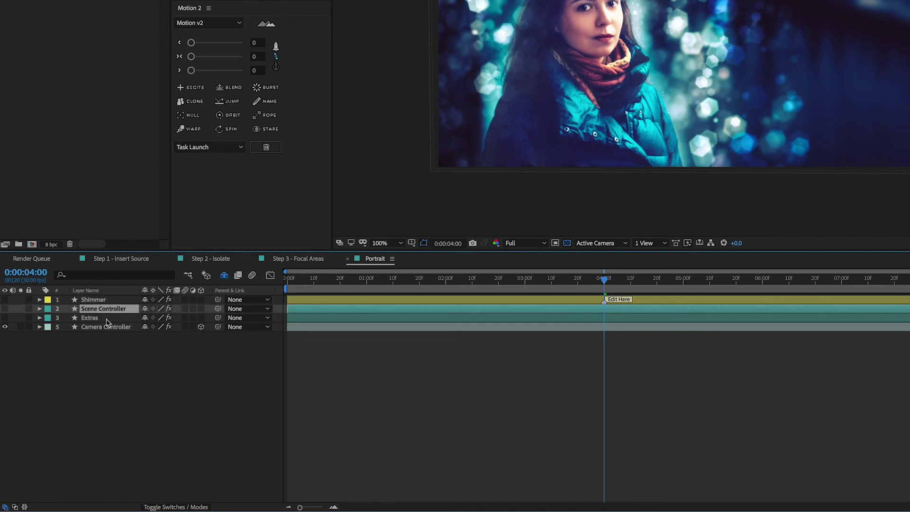
{"action": "left_click", "coordinate": [109, 319]}
{"action": "left_click", "coordinate": [108, 327]}
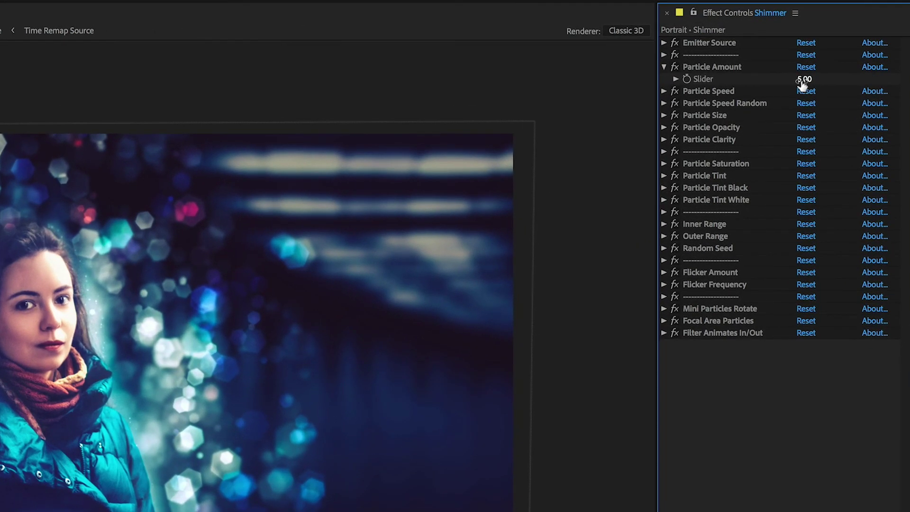
Set the Shimmer Particle Amount slider to 60.
{"action": "left_click", "coordinate": [788, 64]}
{"action": "type", "text": "60"}
{"action": "key", "text": "Return"}
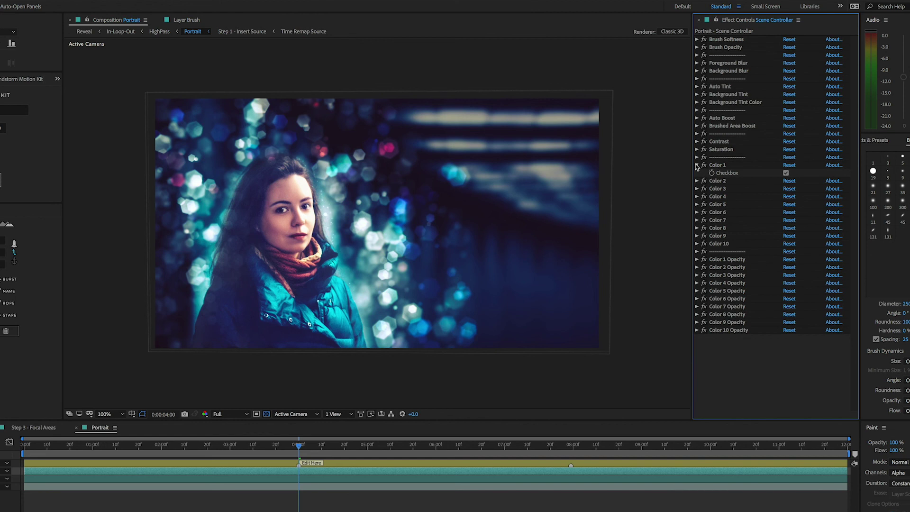
Expand Scene Controller's Color 1 Opacity and set its slider to 50.
{"action": "left_click", "coordinate": [697, 165]}
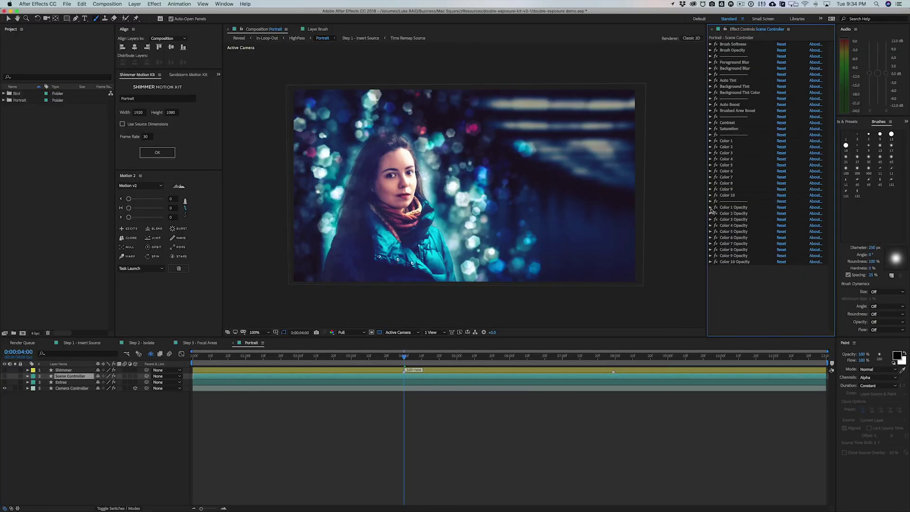
{"action": "left_click", "coordinate": [697, 253]}
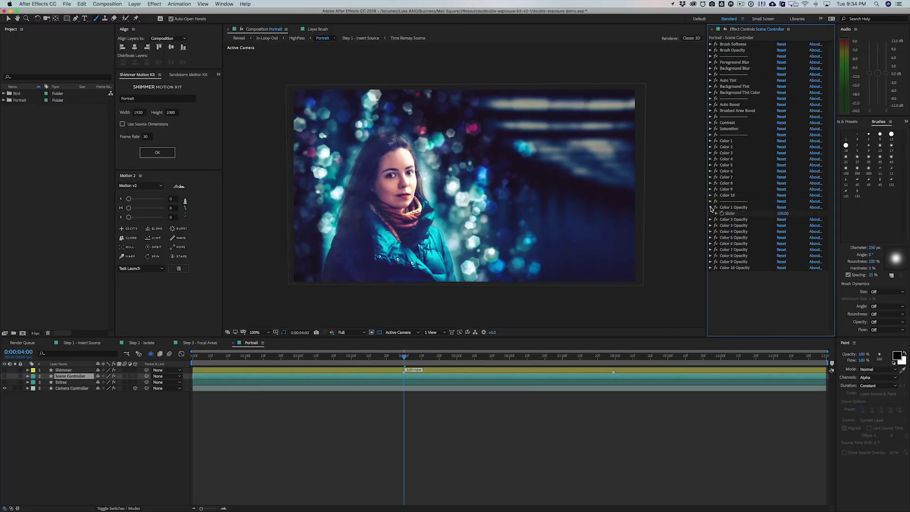
{"action": "left_click", "coordinate": [782, 214]}
{"action": "type", "text": "50"}
{"action": "key", "text": "Return"}
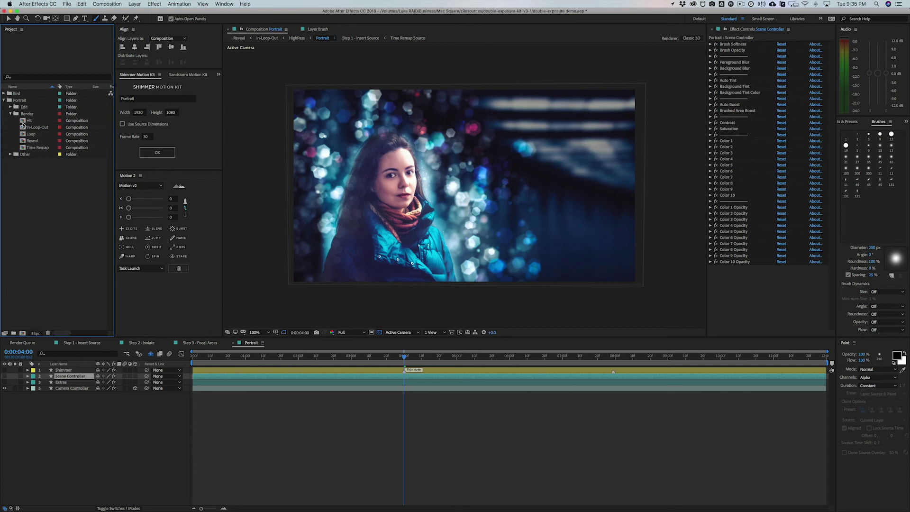
Open the Hit, In-Loop-Out, Loop, Reveal and Time Remap render compositions.
{"action": "double_click", "coordinate": [22, 121]}
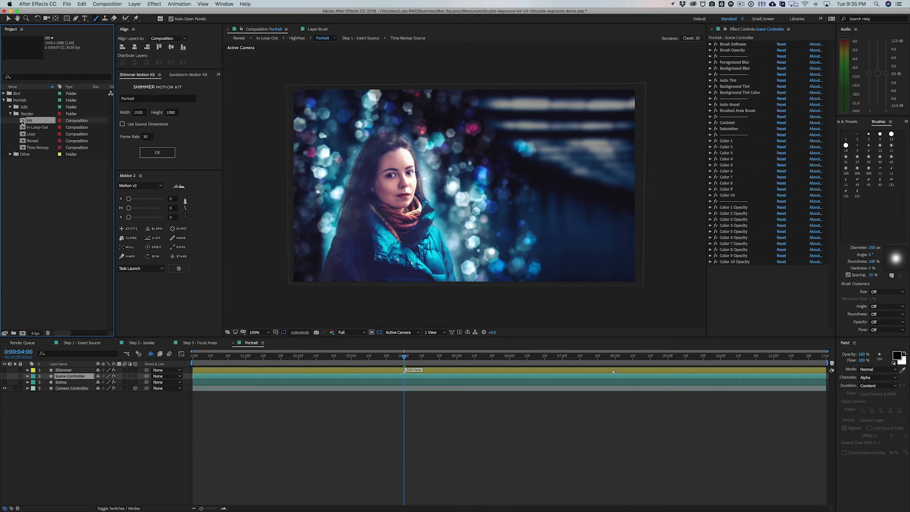
{"action": "double_click", "coordinate": [22, 127]}
{"action": "double_click", "coordinate": [22, 134]}
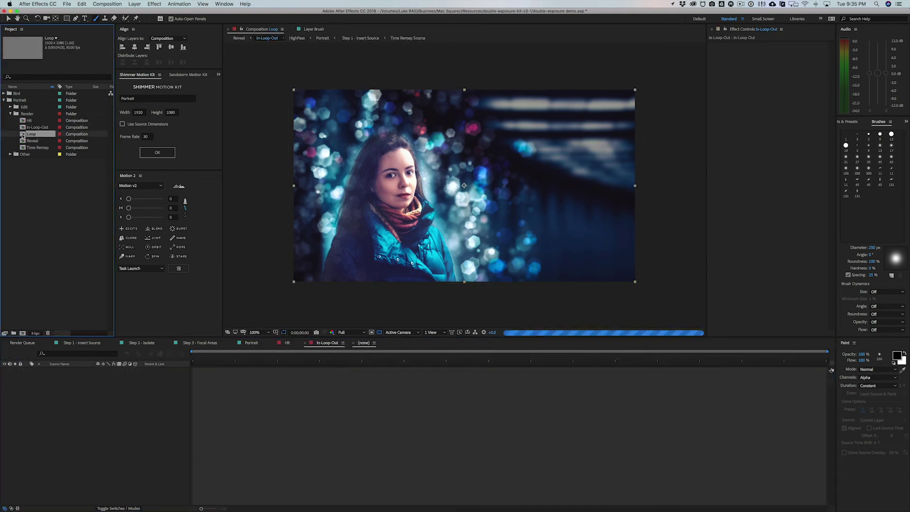
{"action": "double_click", "coordinate": [22, 141]}
{"action": "double_click", "coordinate": [23, 147]}
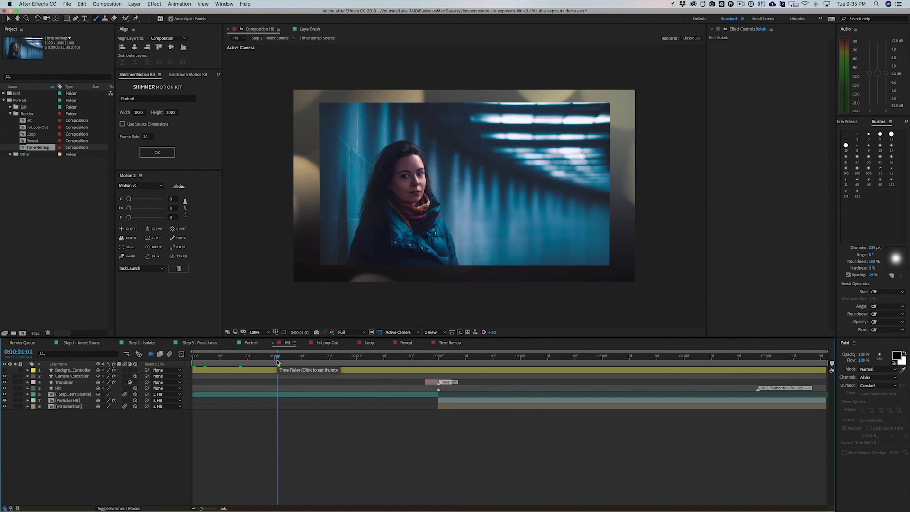
On Hit's Background Controller, sample Bokeh Color and Background Color Subtle A from the portrait.
{"action": "left_click", "coordinate": [79, 372]}
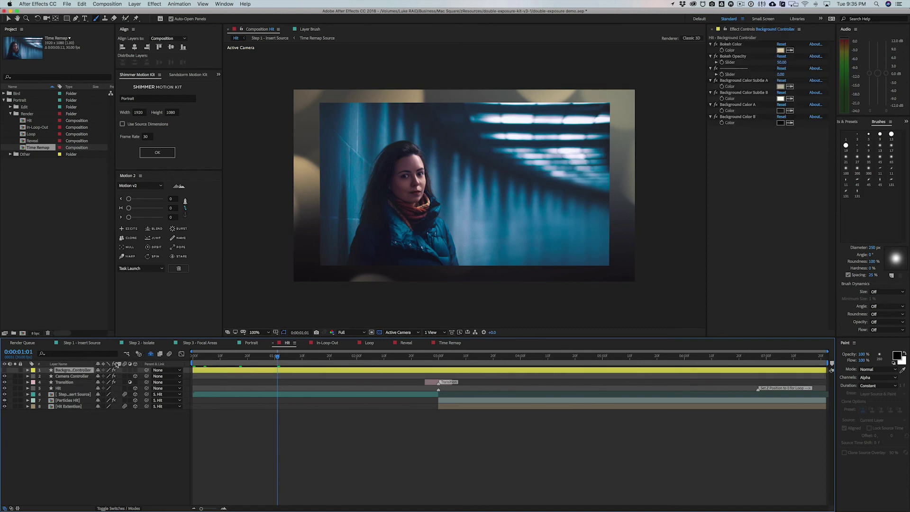
{"action": "left_click", "coordinate": [790, 51]}
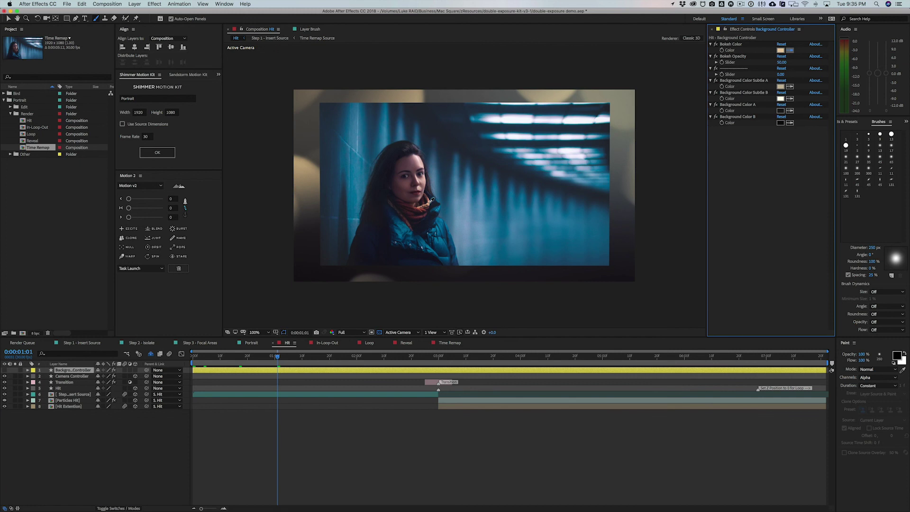
{"action": "left_click", "coordinate": [428, 204]}
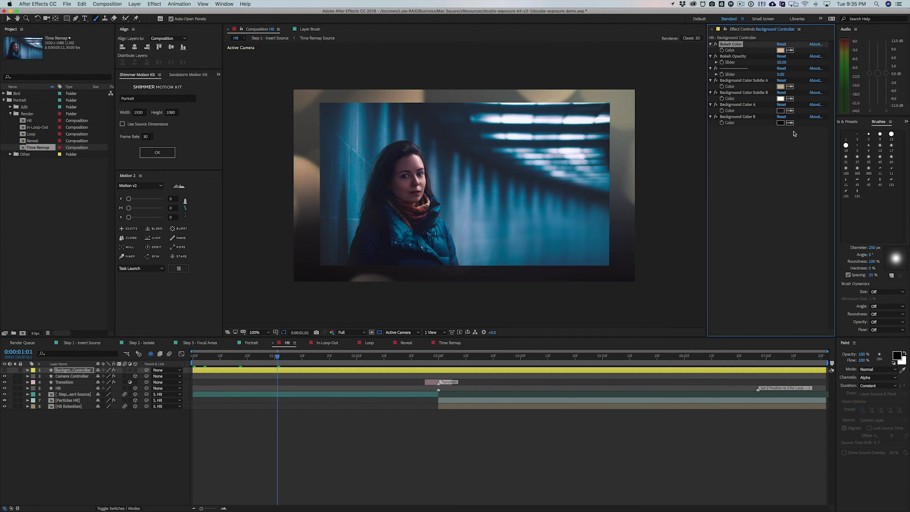
{"action": "left_click", "coordinate": [790, 86]}
{"action": "left_click", "coordinate": [446, 237]}
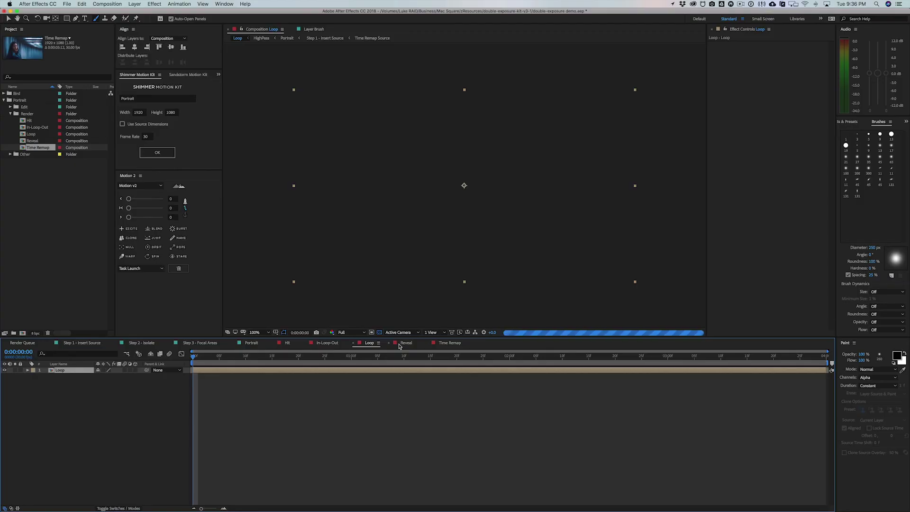
View Reveal, then play the Time Remap transition preview from about 0:25.
{"action": "left_click", "coordinate": [400, 345]}
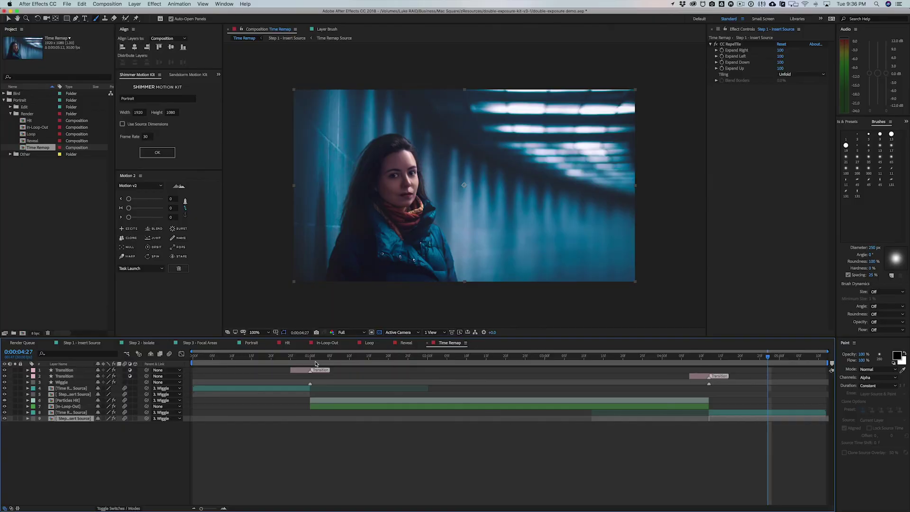
{"action": "left_click", "coordinate": [292, 359]}
{"action": "key", "text": "space"}
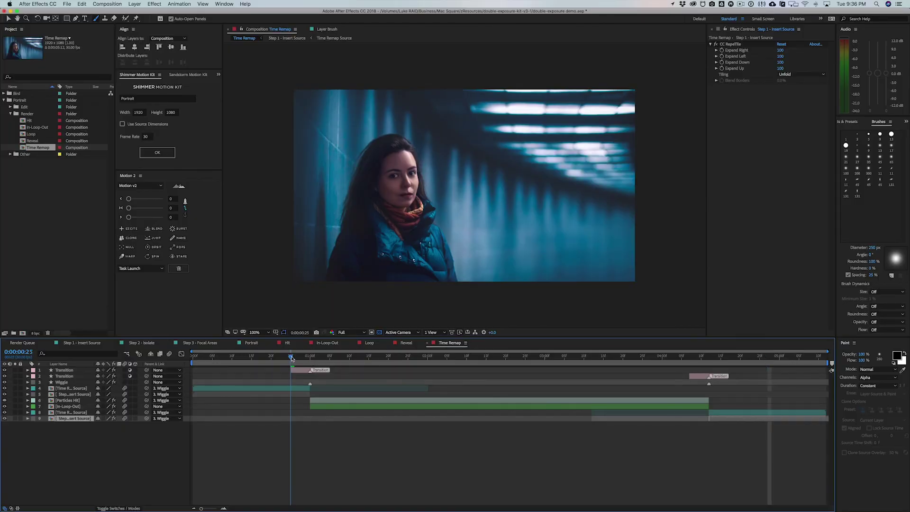